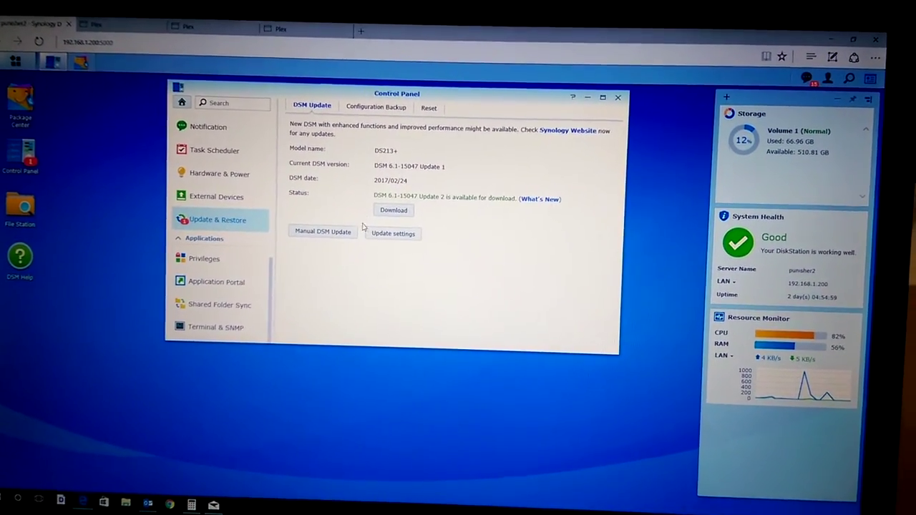
# Start downloading DSM 6.1-15047 Update 2, then bring up the DSM application list
pyautogui.click(378, 215)
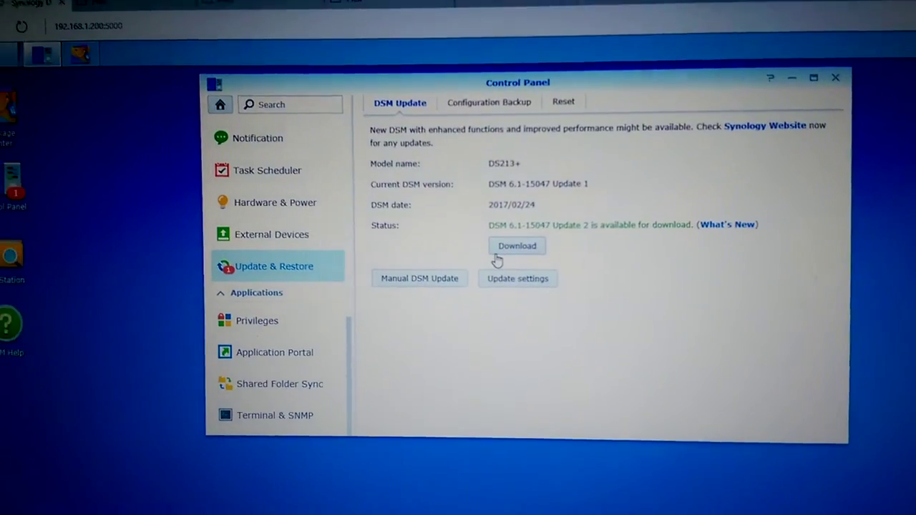
pyautogui.click(491, 261)
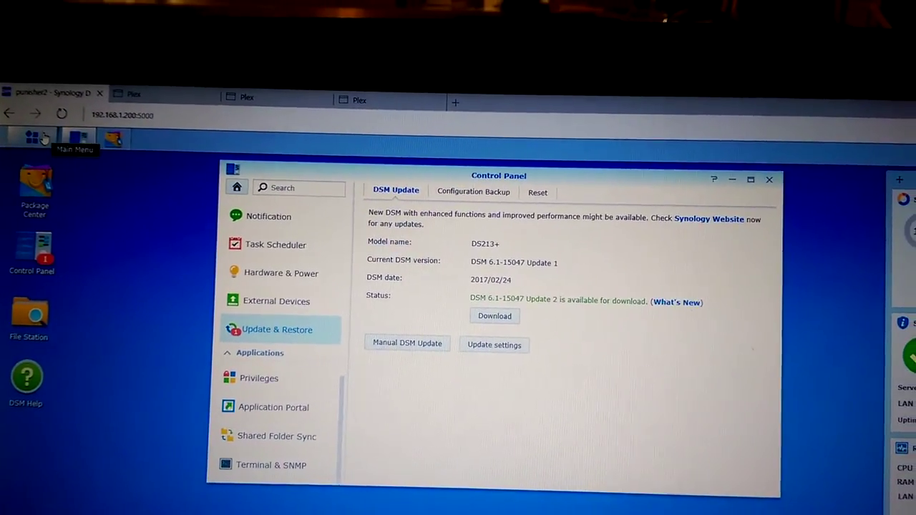
pyautogui.click(44, 137)
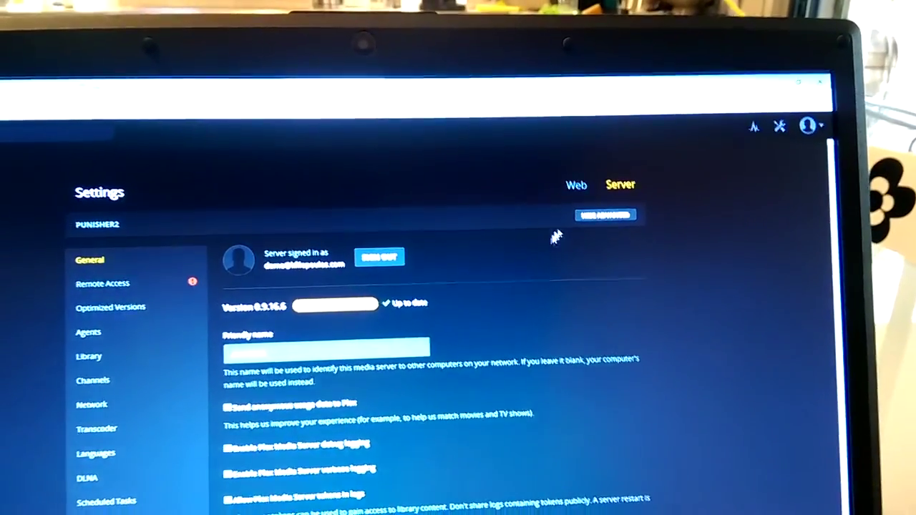
# Check Plex's Optimized Versions settings, then return to the General server settings
pyautogui.click(93, 306)
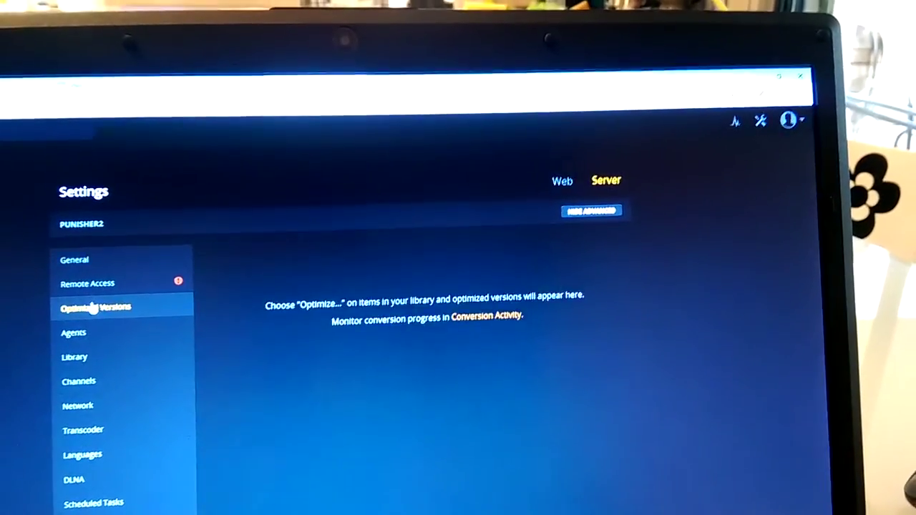
pyautogui.click(106, 288)
pyautogui.click(88, 264)
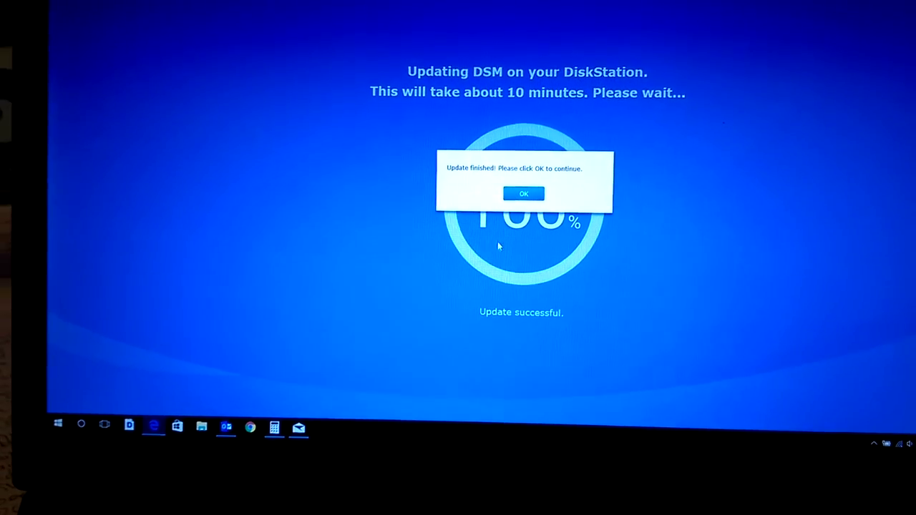
# Dismiss the Update finished notice and launch Plex Media Server from the Main Menu
pyautogui.click(523, 192)
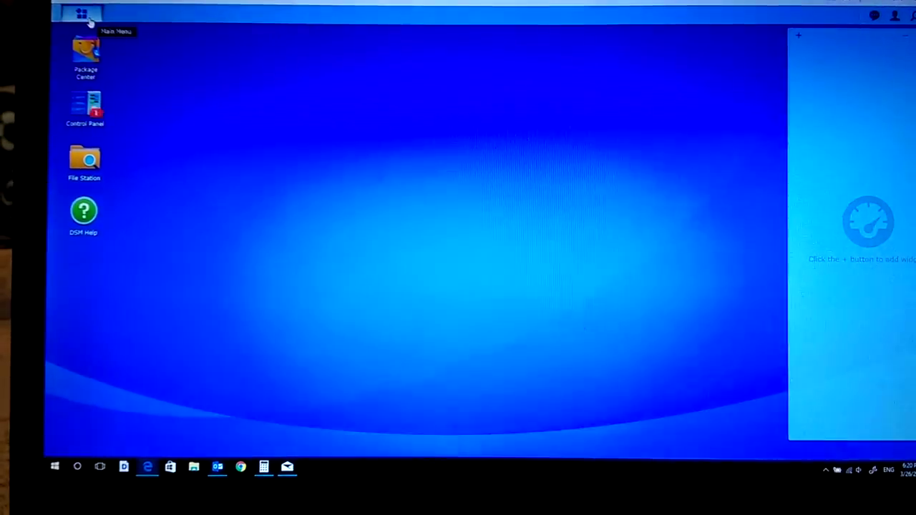
pyautogui.click(83, 20)
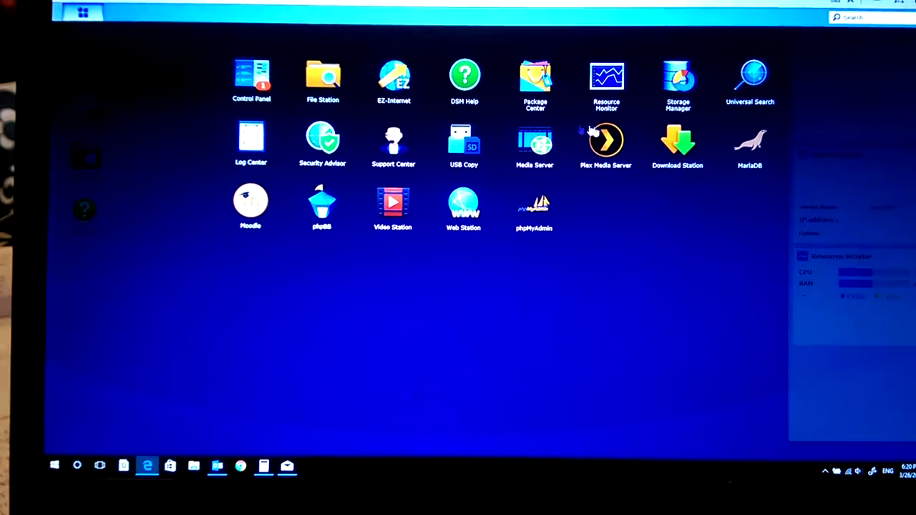
pyautogui.click(598, 128)
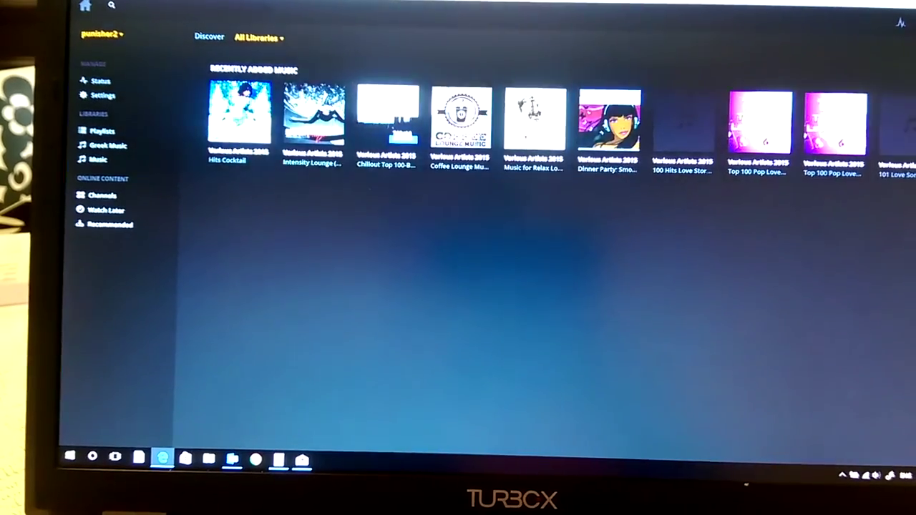
# Close the Plex window and open system settings to check the DSM version
pyautogui.hotkey('ctrl', 'w')
pyautogui.click(263, 61)
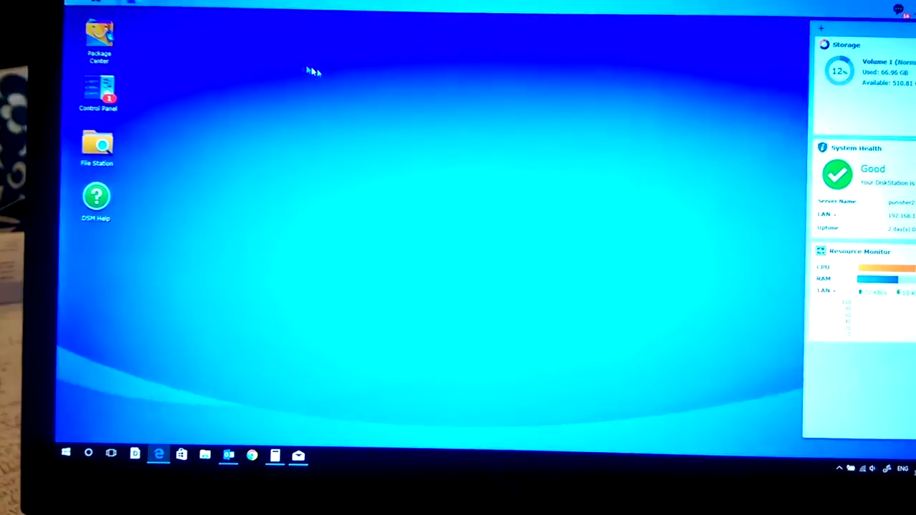